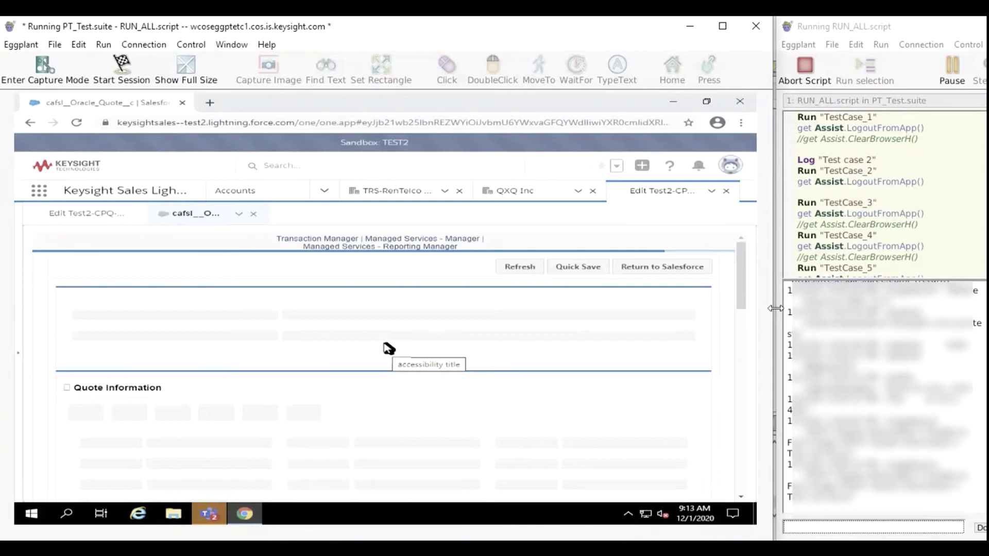
Step: Search for account ACC-42967, open IBM Corp, and show its CPQ quotes list
left_click(278, 169)
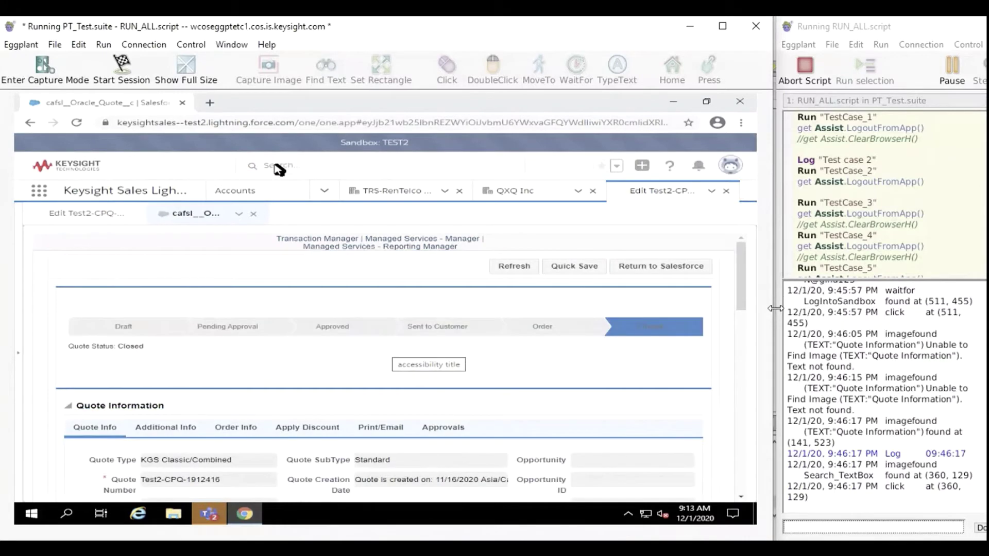
type("ACC-42967")
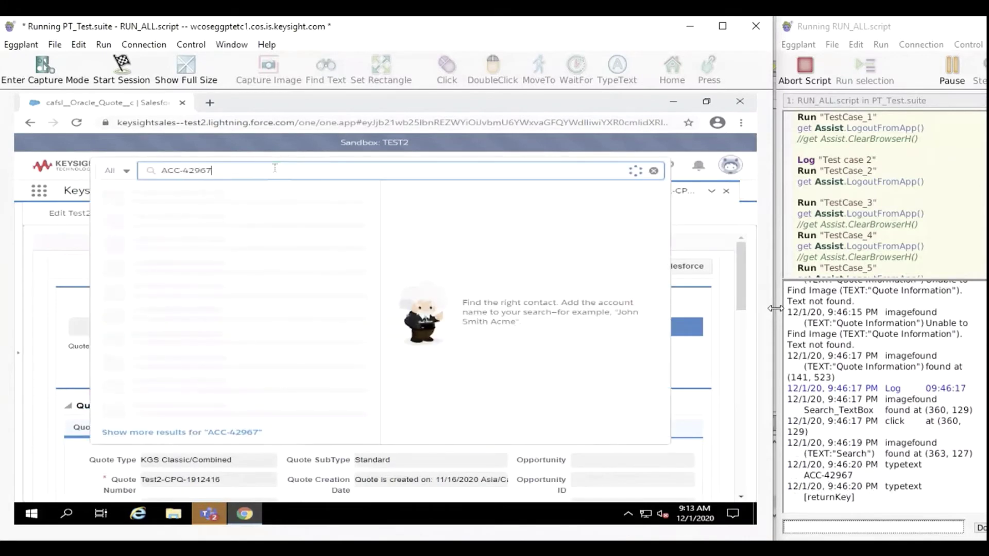
key("Return")
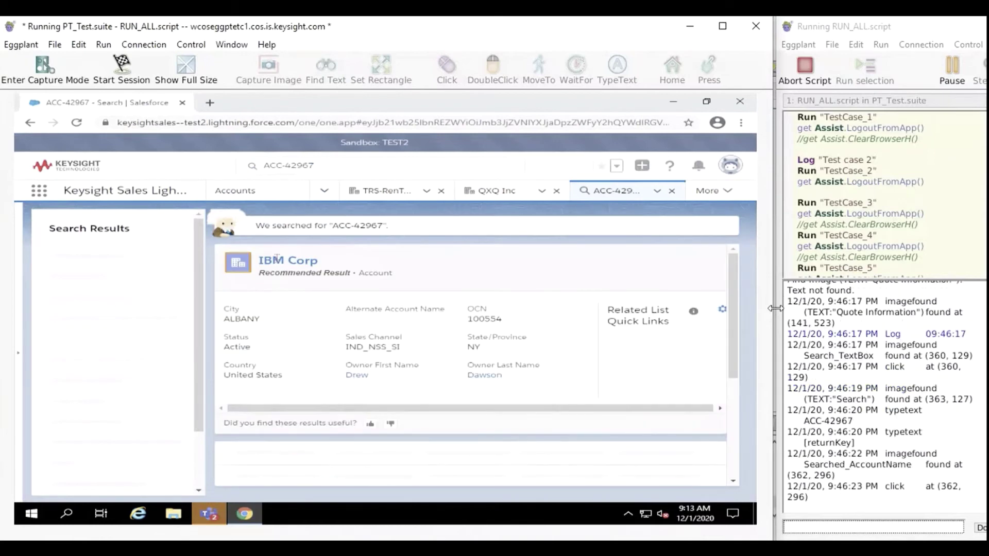
left_click(280, 260)
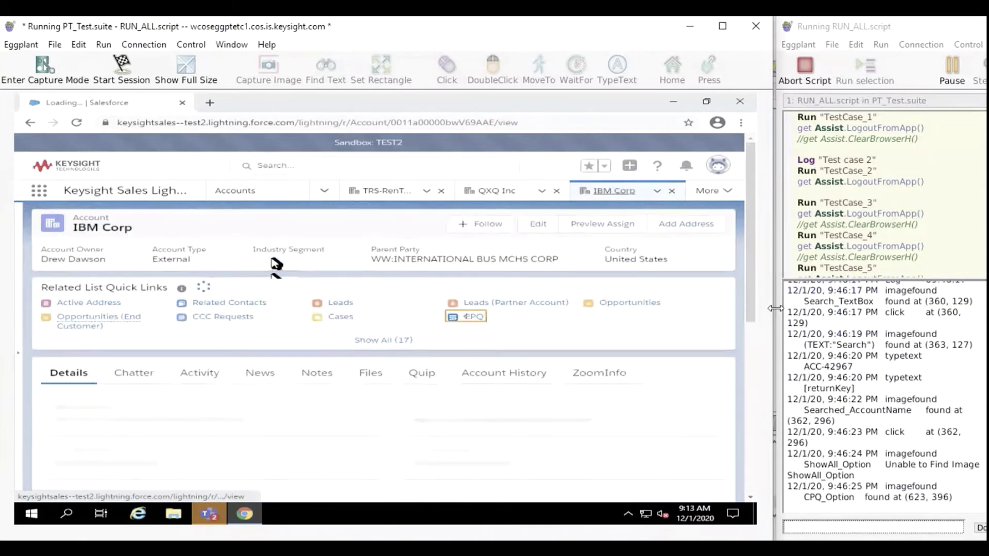
left_click(373, 341)
left_click(467, 328)
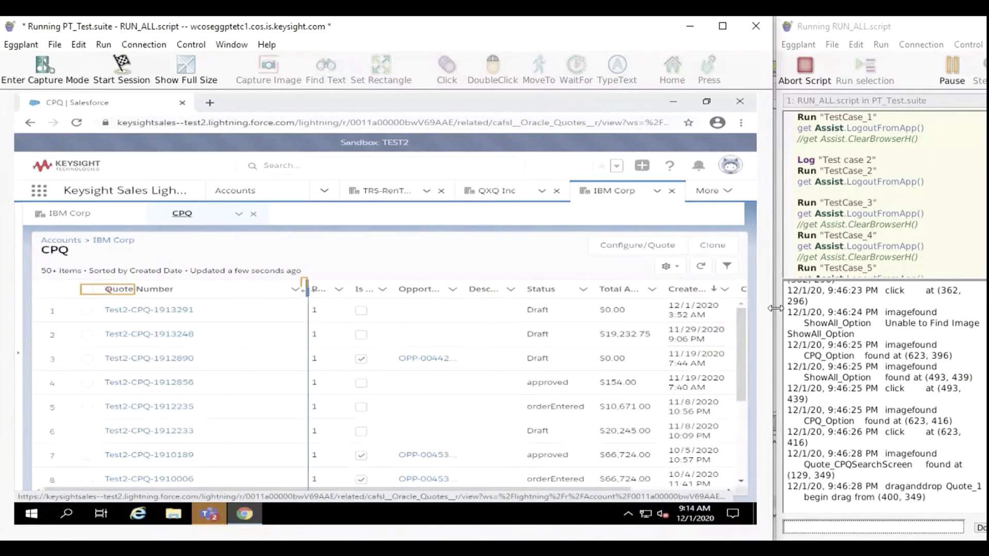
Step: Widen the Quote Number column, then open quote Test2-CPQ-1912233 in edit mode
left_click_drag(305, 289, 358, 290)
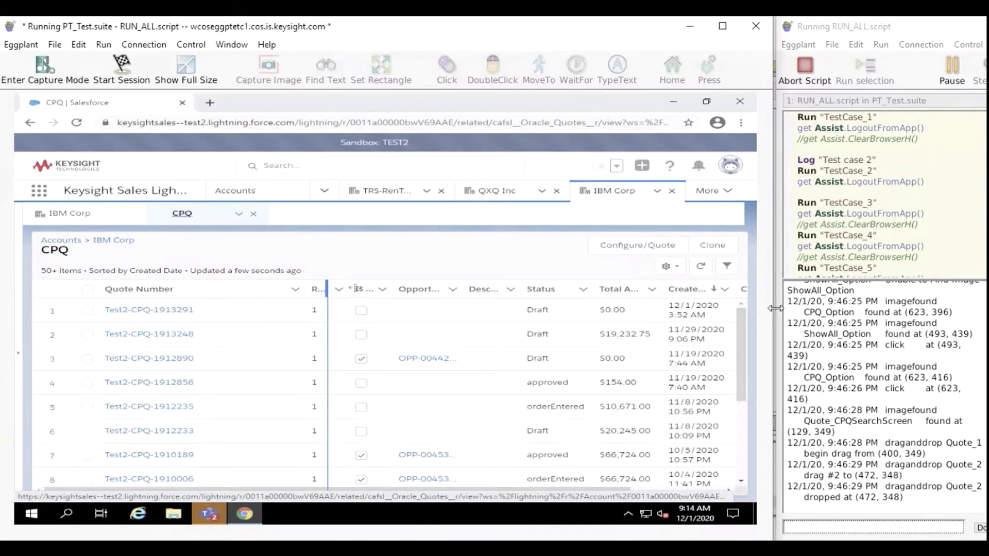
left_click(150, 431)
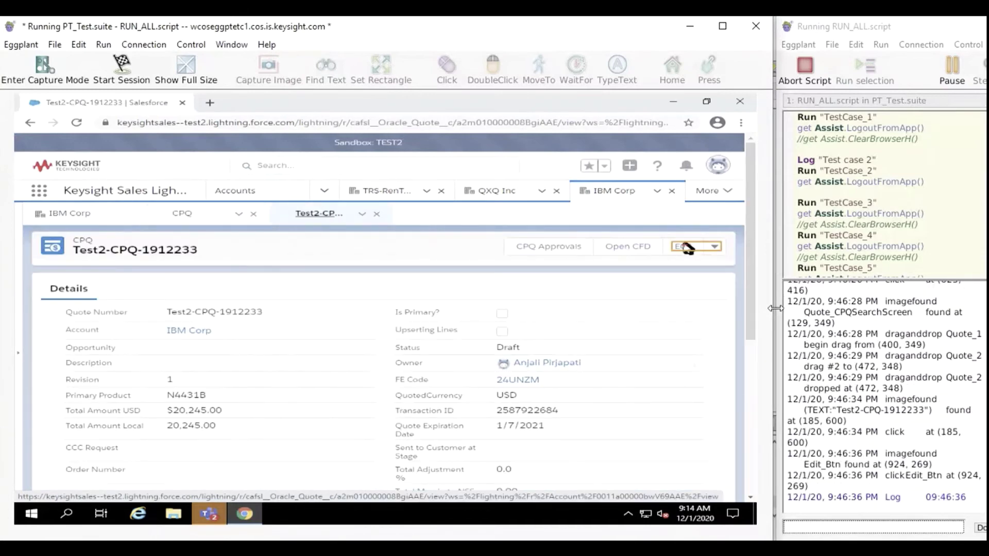
left_click(683, 247)
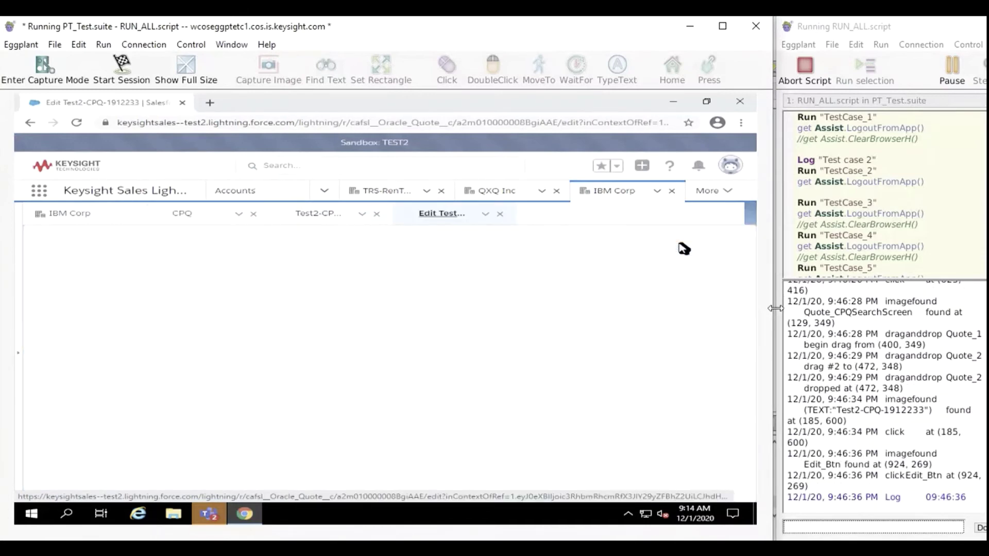